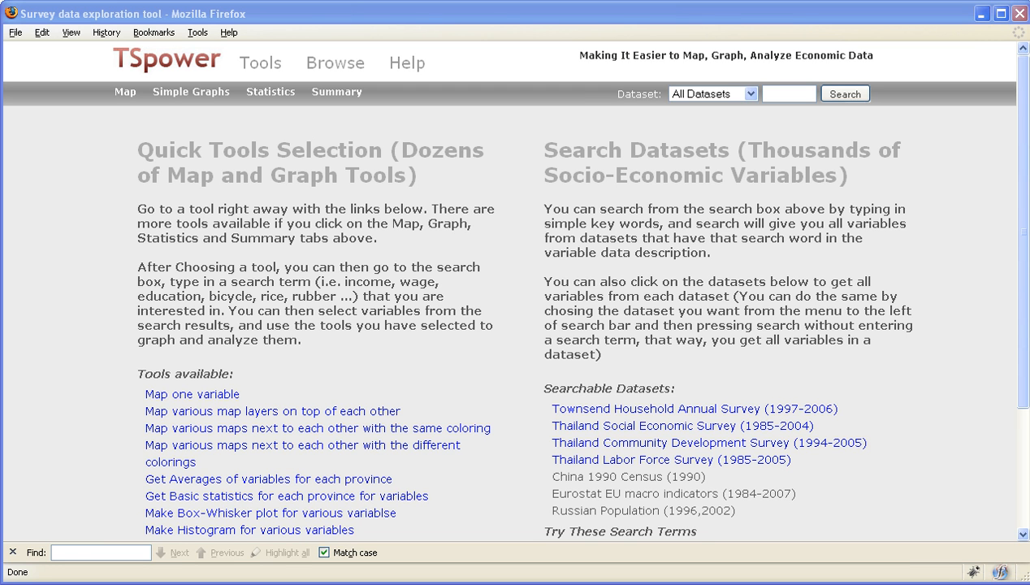
# Search all datasets for variables matching "pay"
pyautogui.click(782, 92)
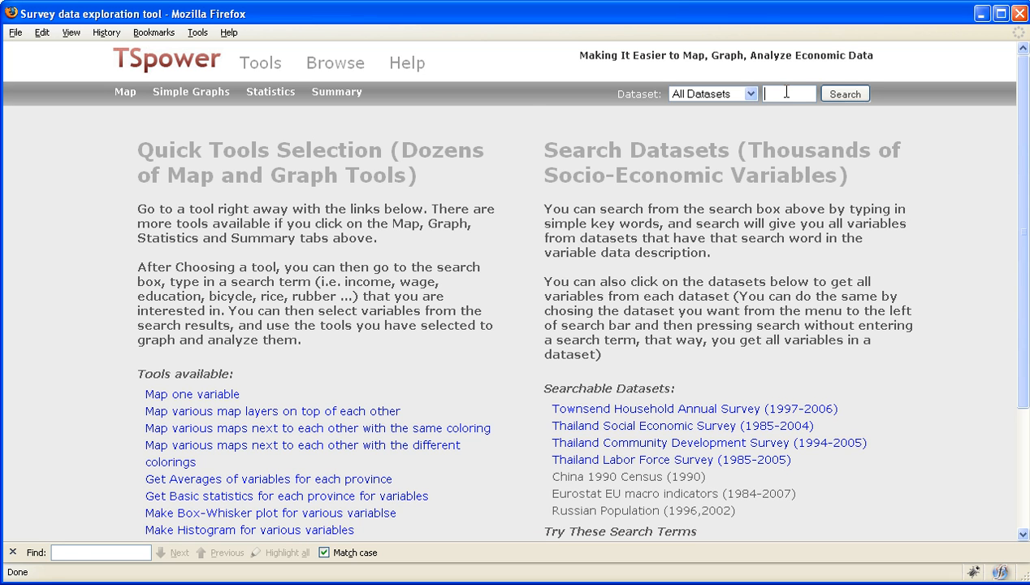
pyautogui.write('pay')
pyautogui.press('Return')
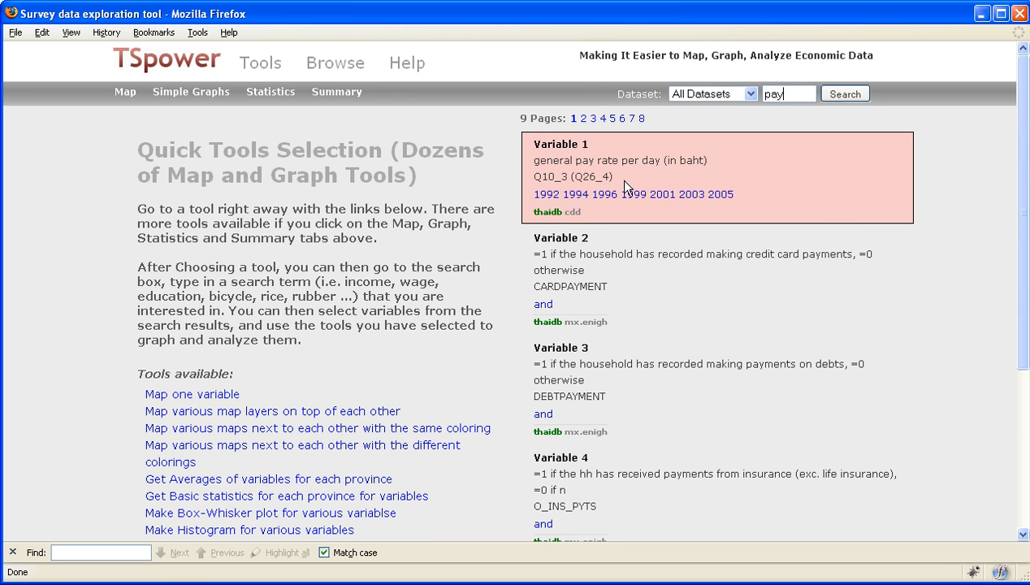
# Create a Single Map of the 1999 general pay rate per day variable, Q10_3
pyautogui.moveTo(133, 91)
pyautogui.click(137, 111)
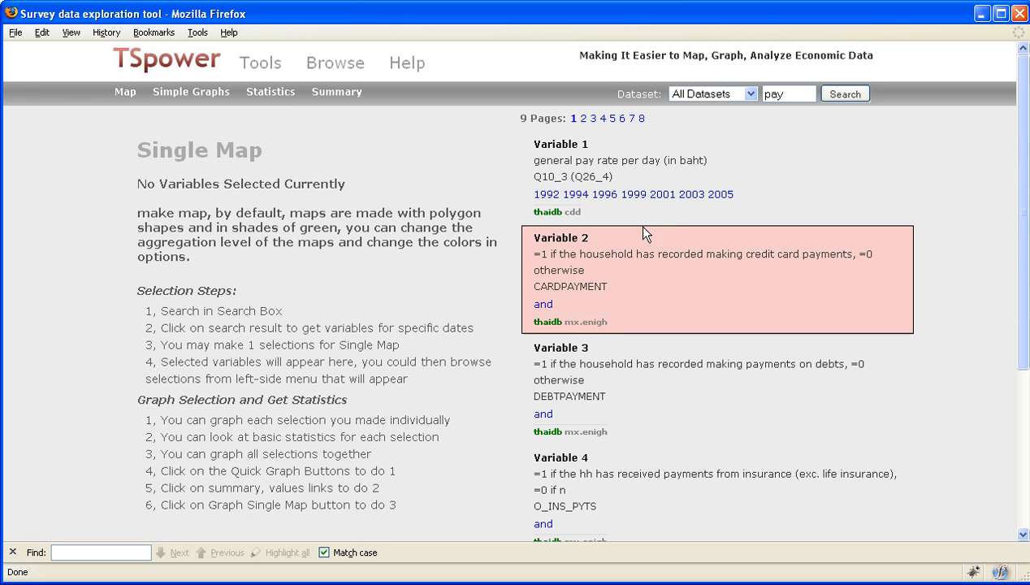
pyautogui.click(634, 195)
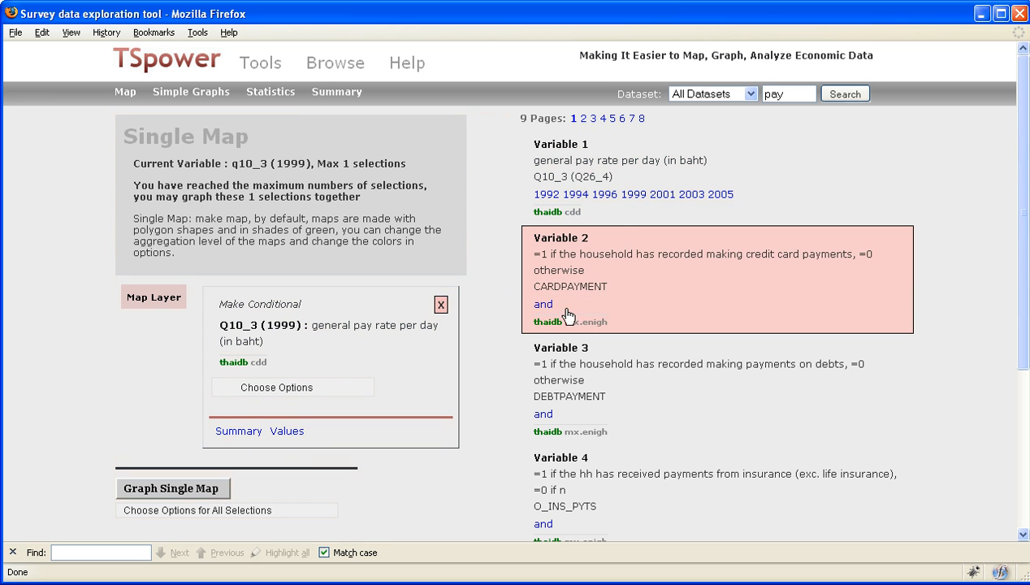
pyautogui.click(203, 491)
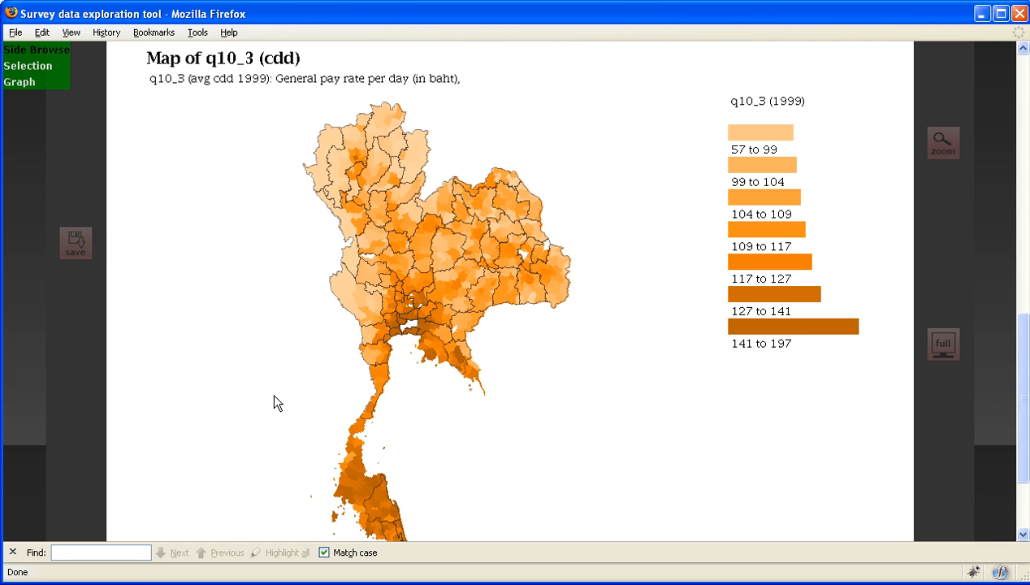
pyautogui.scroll(-1, 274, 399)
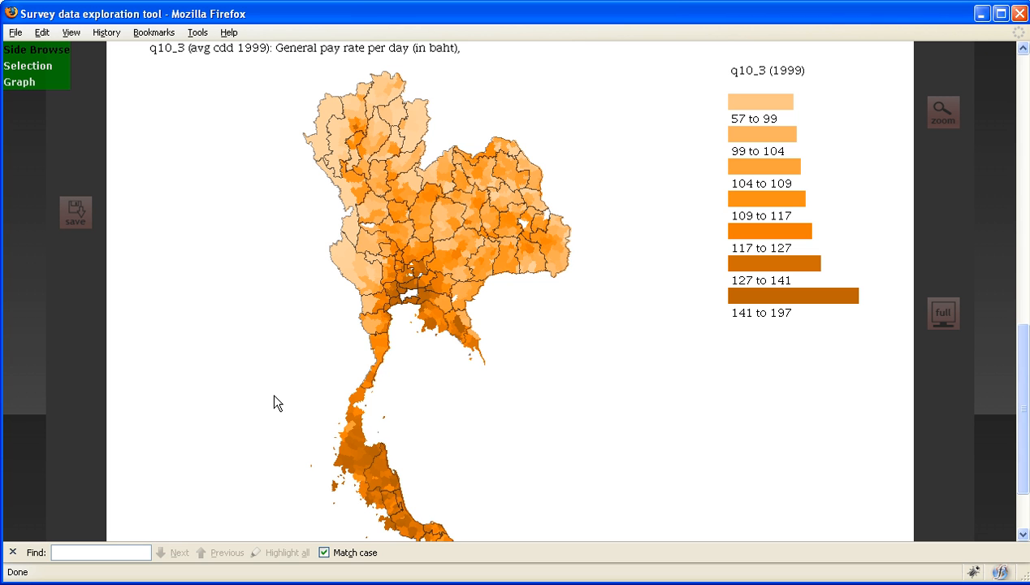
# Switch the mapping tool to Adjacent Maps (same quantiles), keeping the 1999 pay rate as the first map
pyautogui.scroll(12, 274, 401)
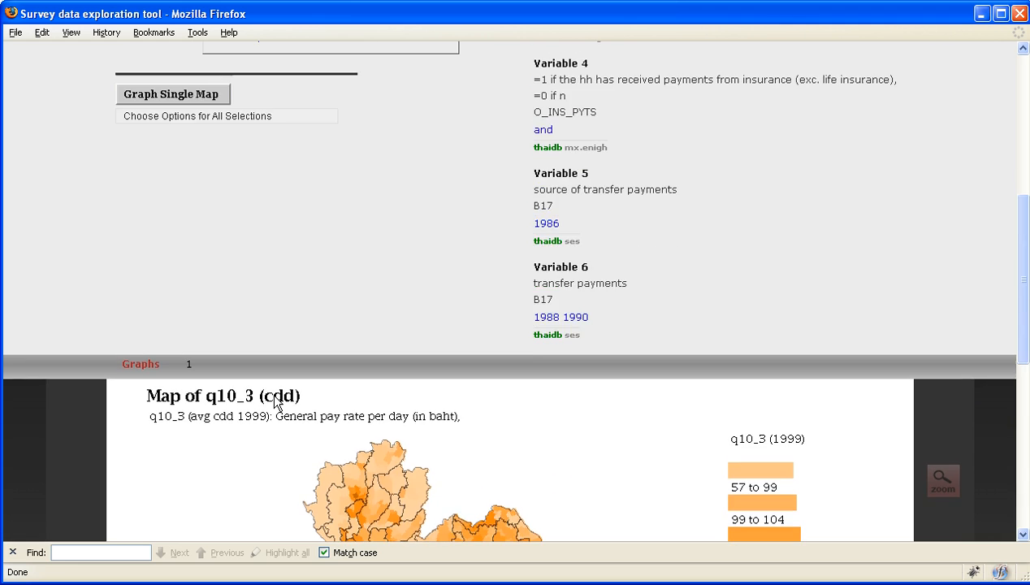
pyautogui.scroll(4, 274, 396)
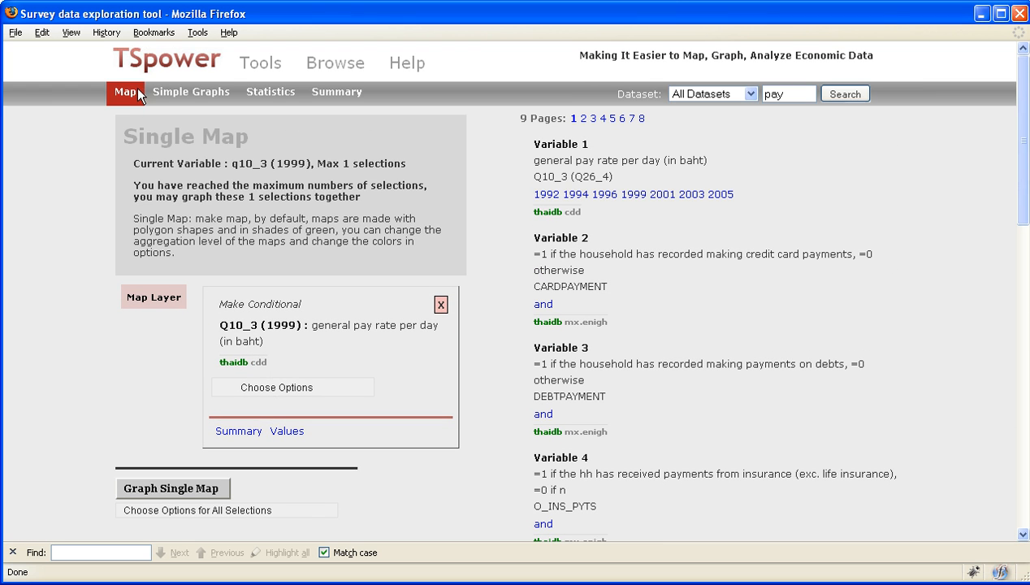
pyautogui.moveTo(130, 101)
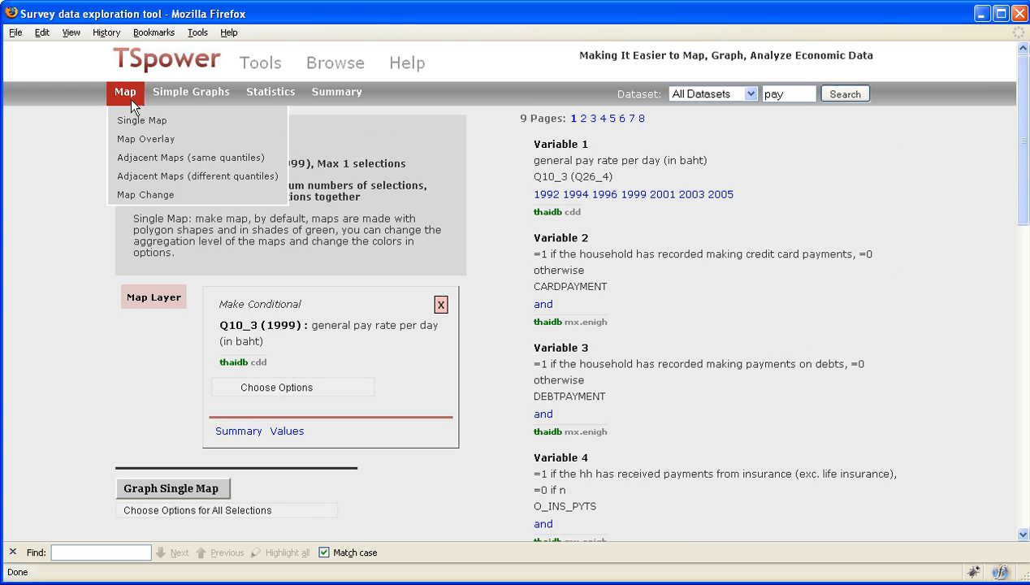
pyautogui.click(135, 160)
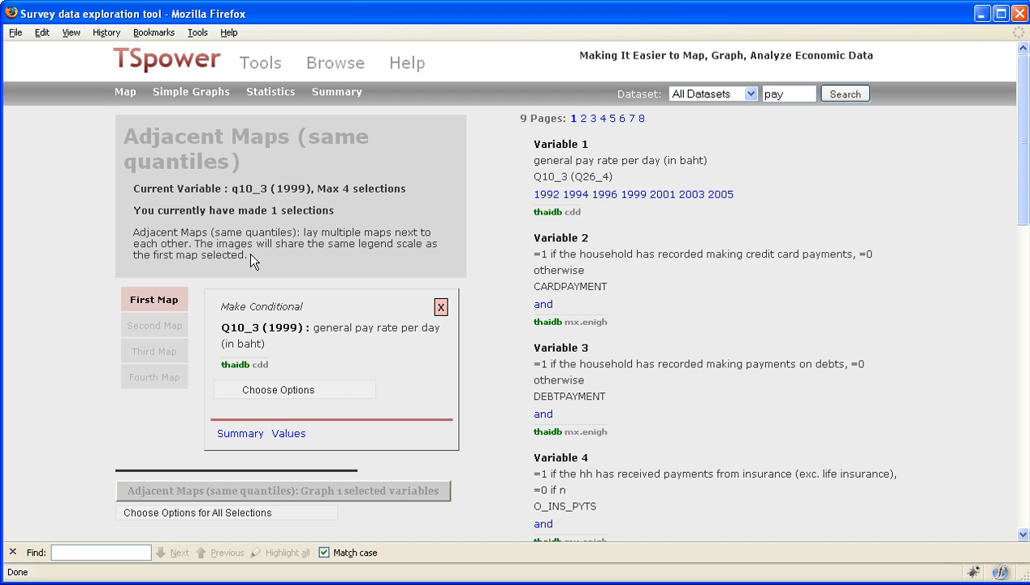
pyautogui.scroll(-1, 233, 313)
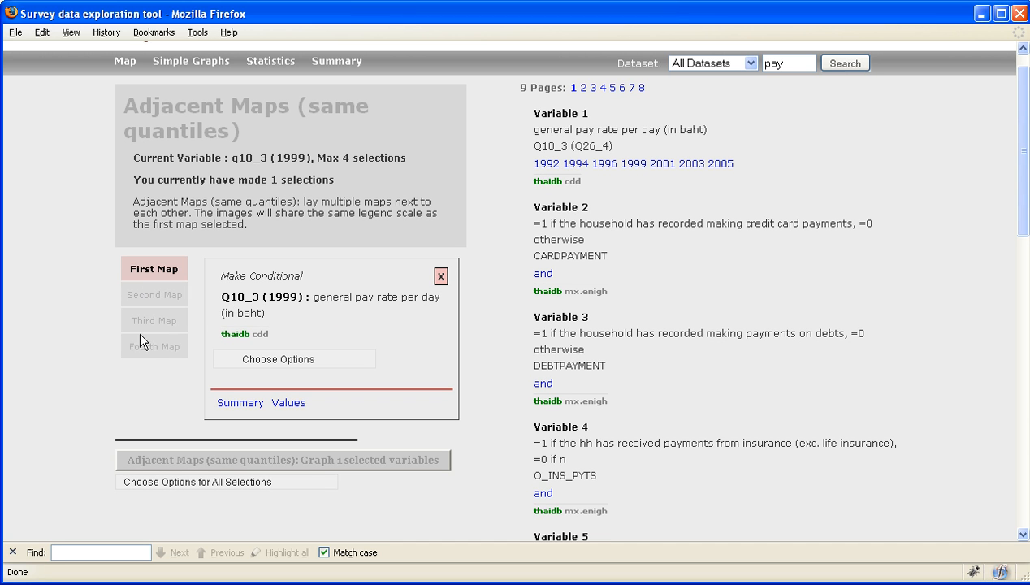
pyautogui.click(177, 462)
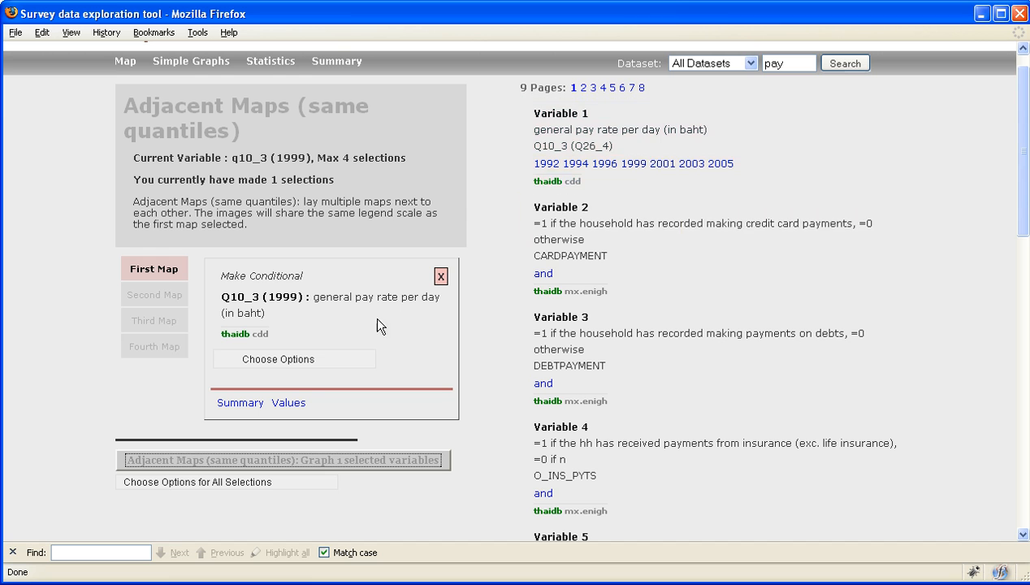
pyautogui.click(663, 165)
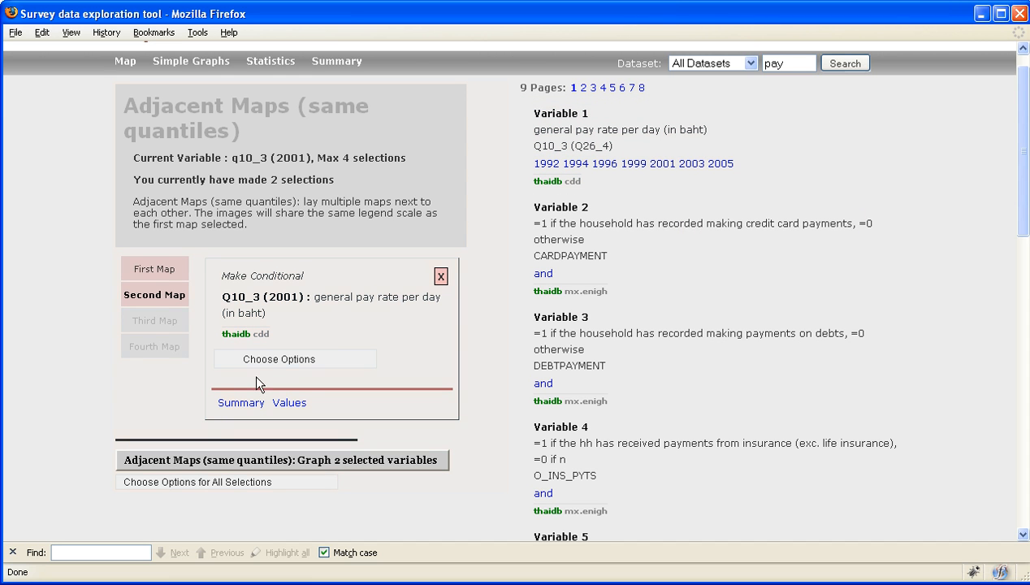
pyautogui.click(440, 277)
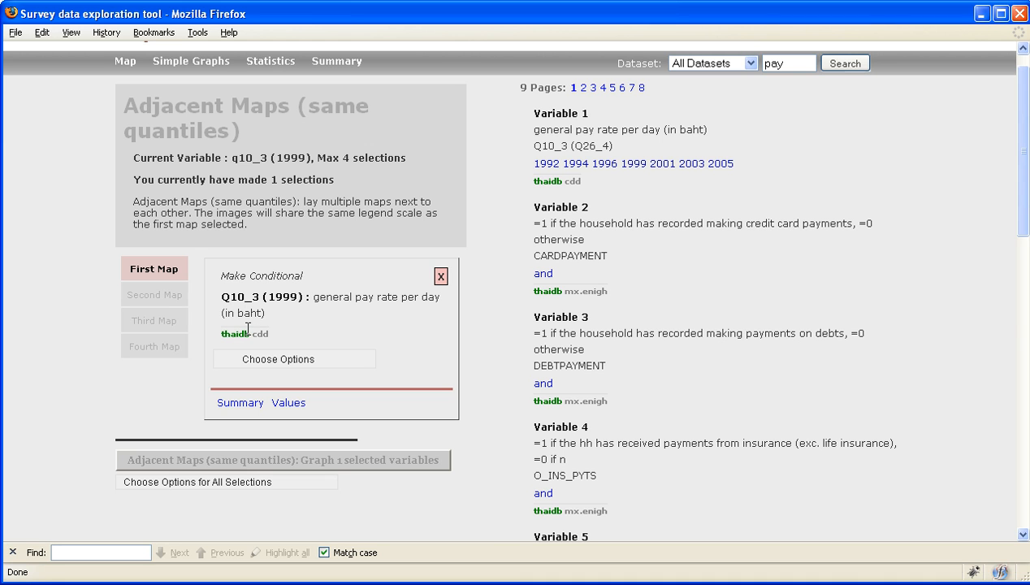
# Show the summary statistics for the 1999 pay rate and group them by region
pyautogui.click(241, 406)
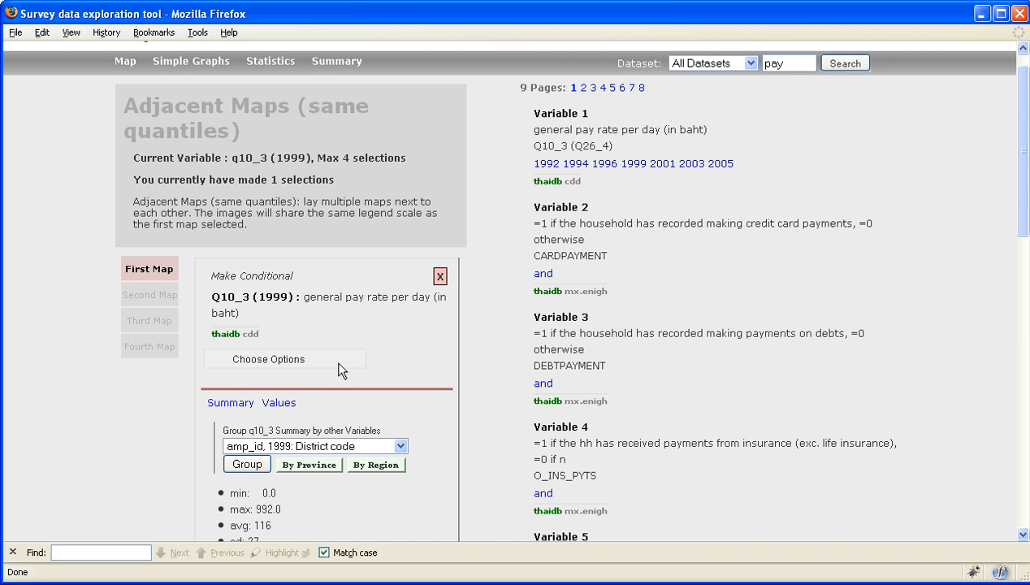
pyautogui.scroll(-2, 341, 366)
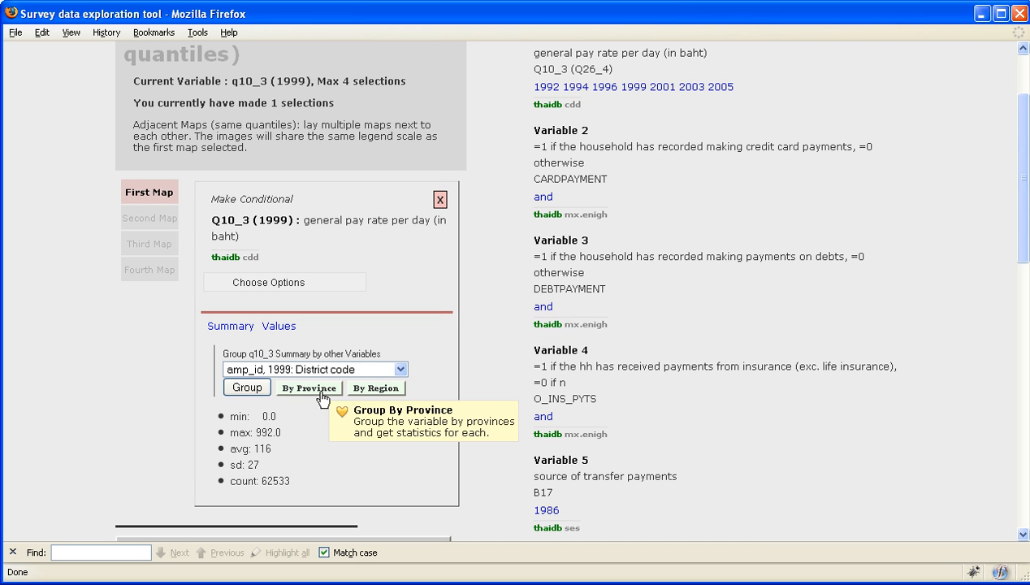
pyautogui.click(376, 388)
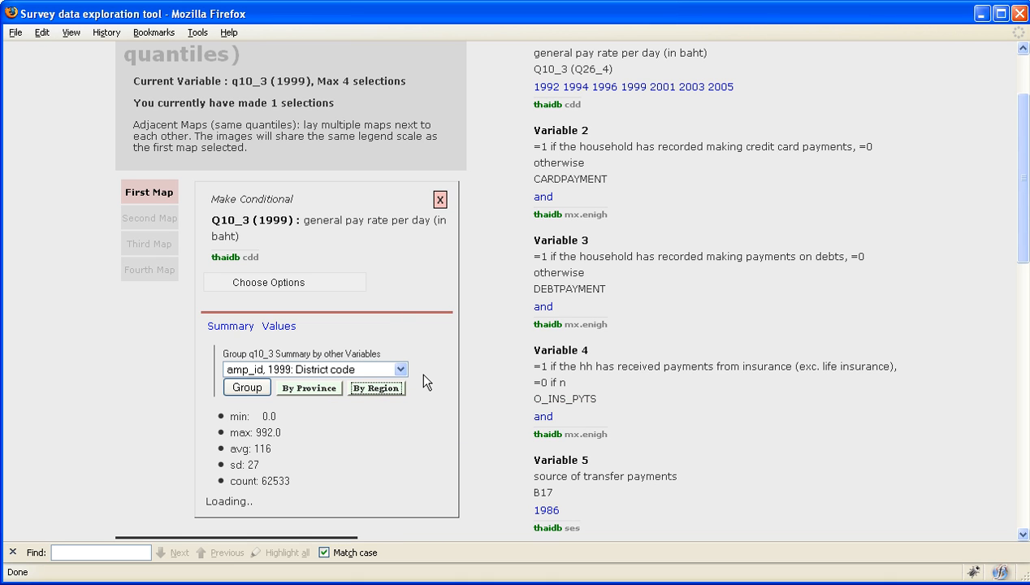
pyautogui.scroll(-3, 419, 370)
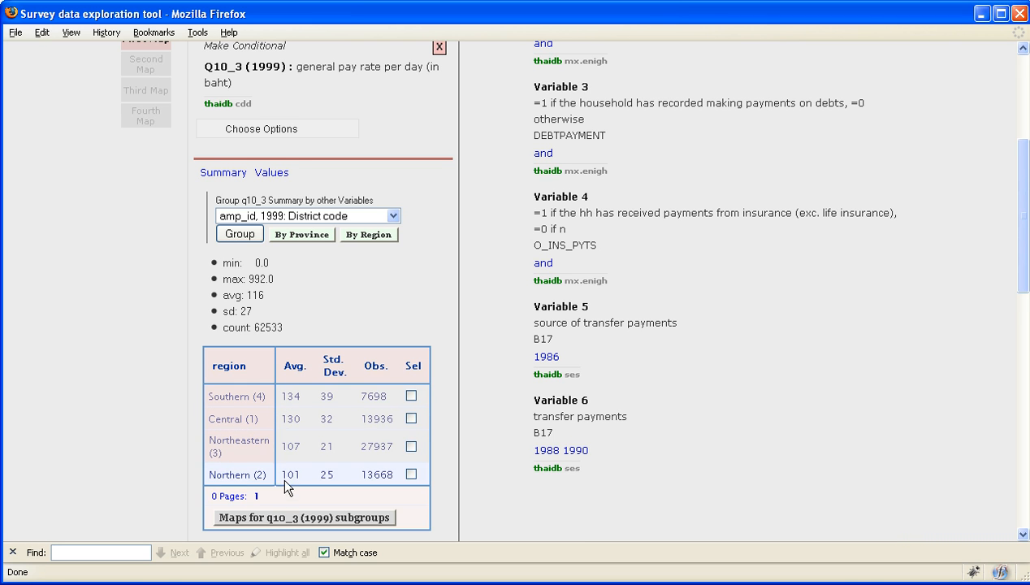
# Select the Southern and Central regions and generate adjacent maps for these 1999 pay rate subgroups
pyautogui.scroll(-1, 314, 460)
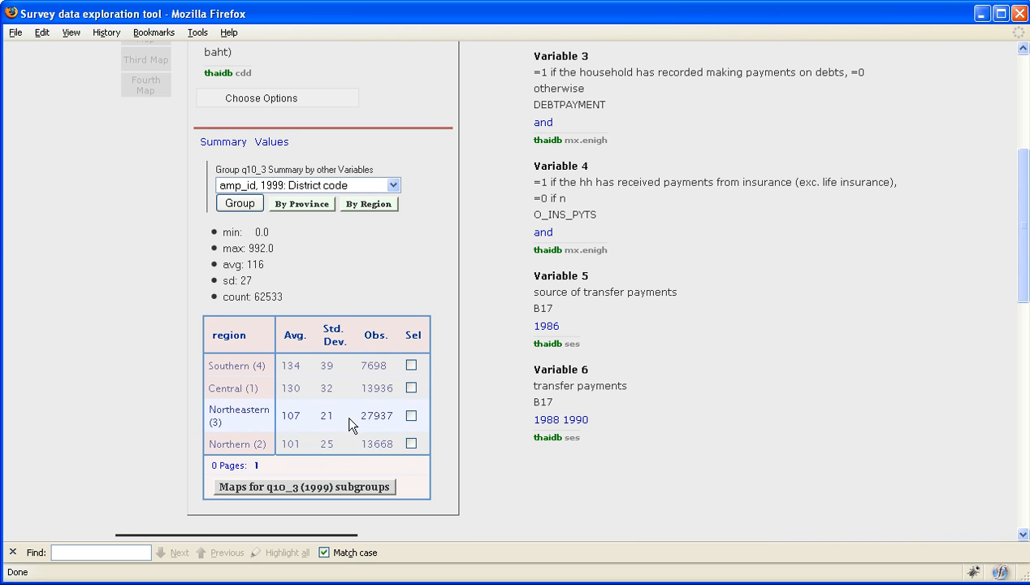
pyautogui.click(411, 366)
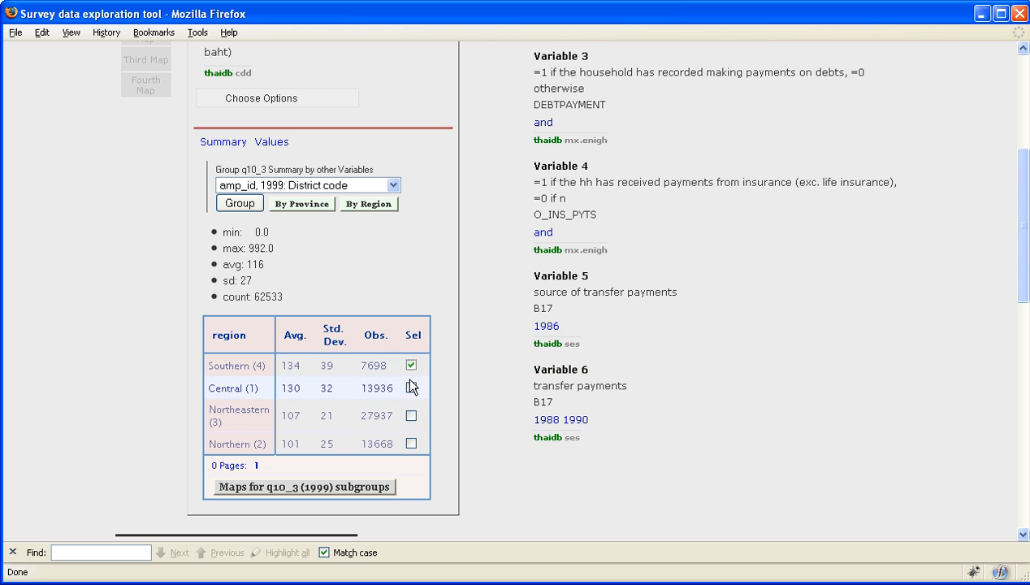
pyautogui.click(410, 387)
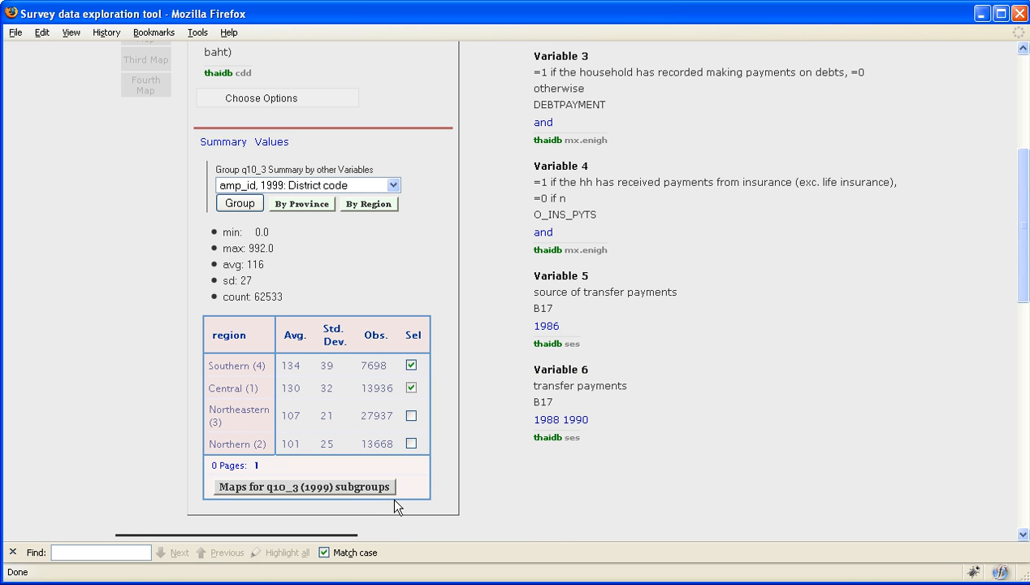
pyautogui.click(357, 487)
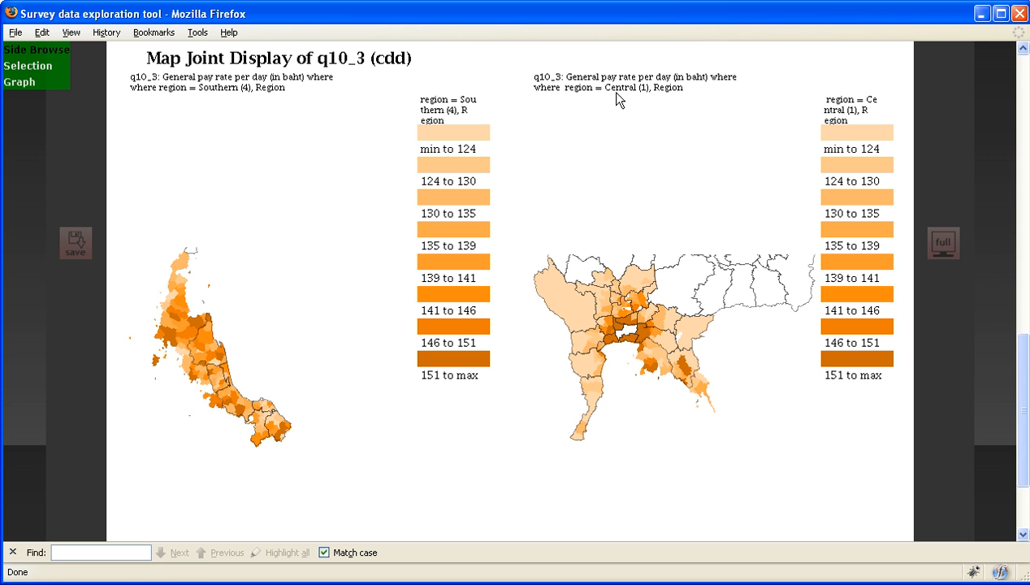
# Add the Northeastern and Northern regions to the selection and generate same-quantile maps for all four regional subgroups
pyautogui.scroll(8, 627, 150)
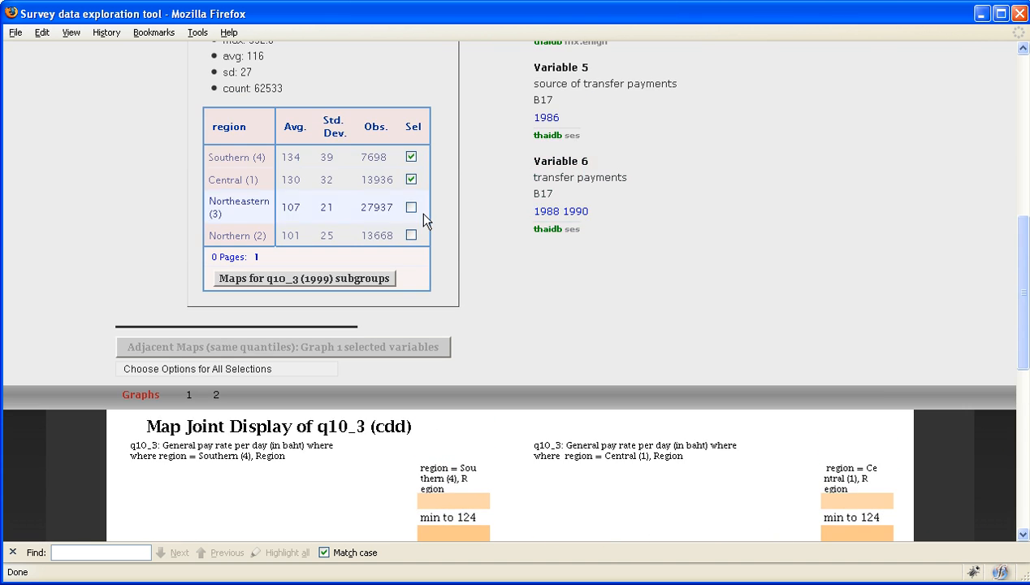
pyautogui.click(411, 208)
pyautogui.click(410, 235)
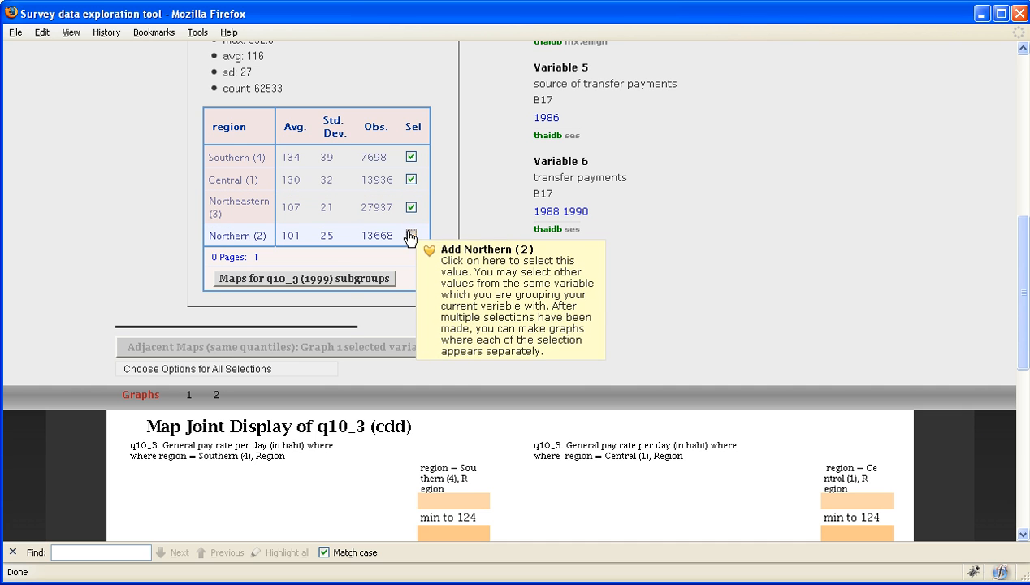
pyautogui.click(358, 281)
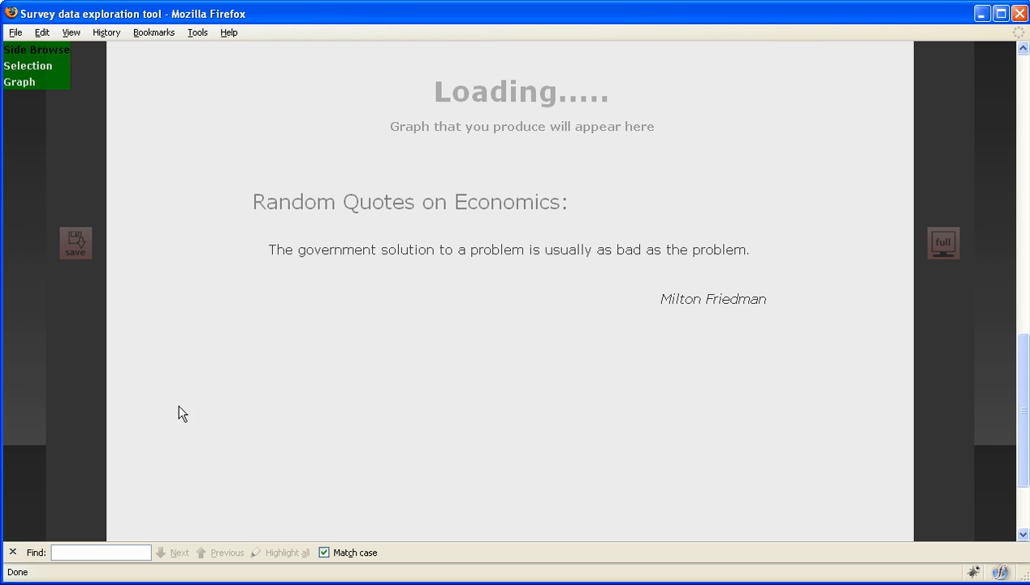
# Close the find bar and compare the single pay rate map in graph 1 with the regional maps in graph 3
pyautogui.click(12, 552)
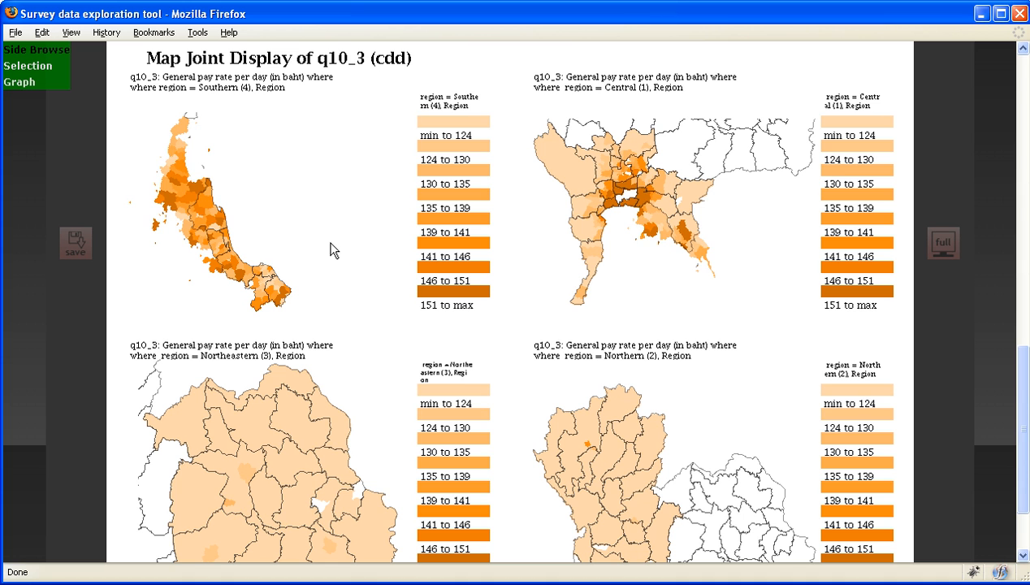
pyautogui.click(188, 57)
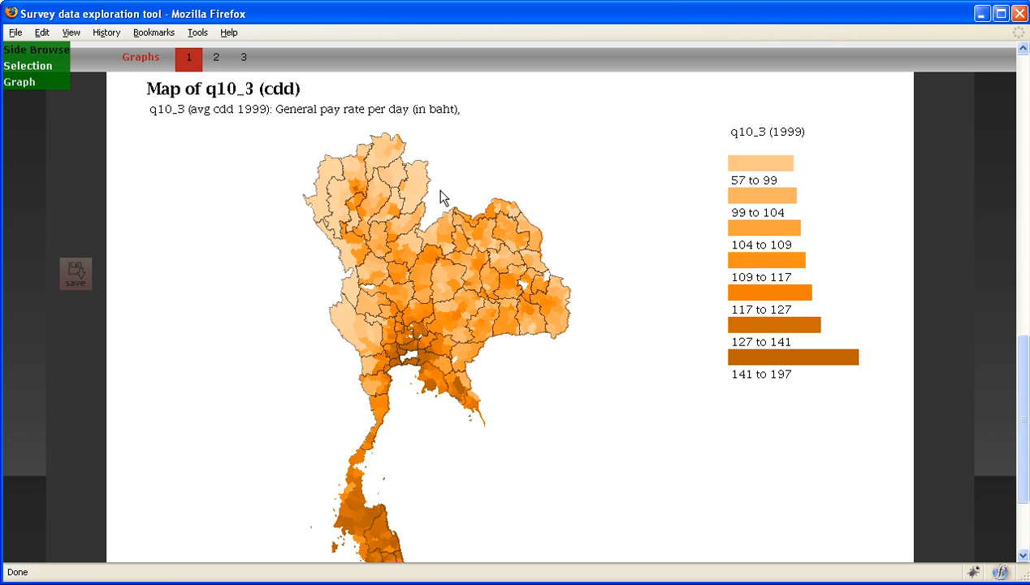
pyautogui.click(243, 57)
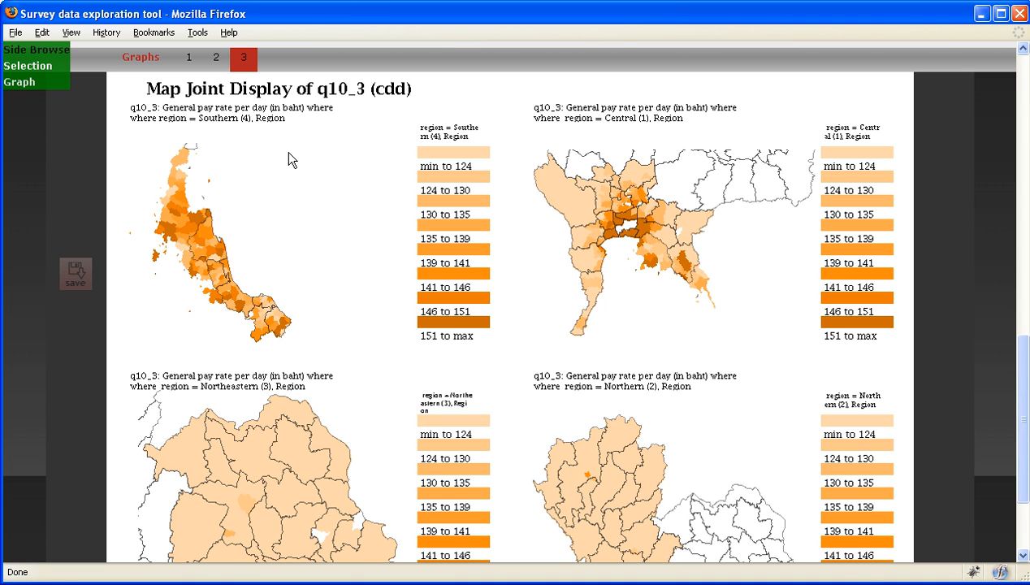
# Switch to Adjacent Maps (different quantiles) and generate maps for the four selected regional subgroups of the 1999 pay rate
pyautogui.moveTo(1020, 337); pyautogui.dragTo(1023, 62)
pyautogui.moveTo(122, 101)
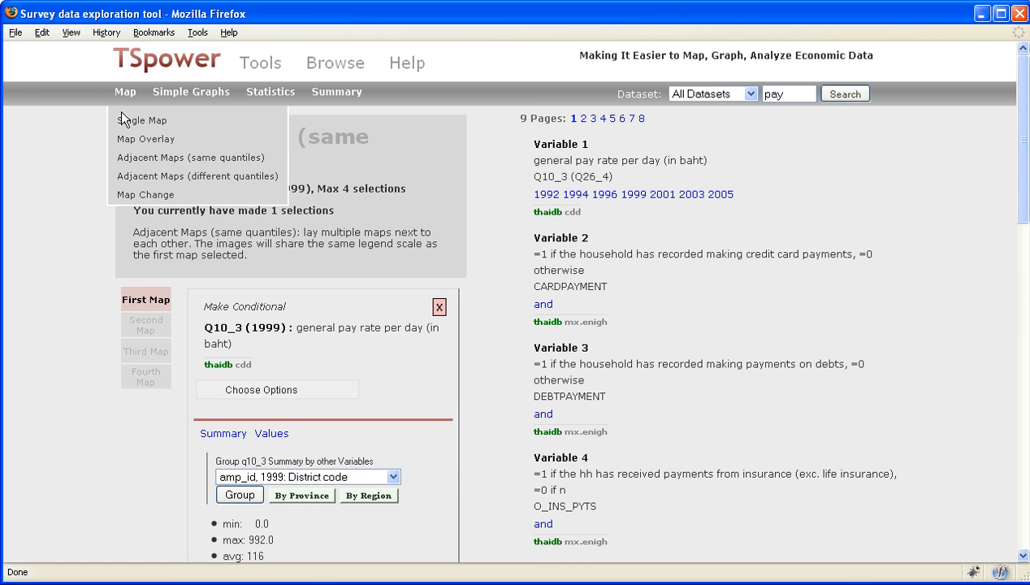
pyautogui.click(152, 176)
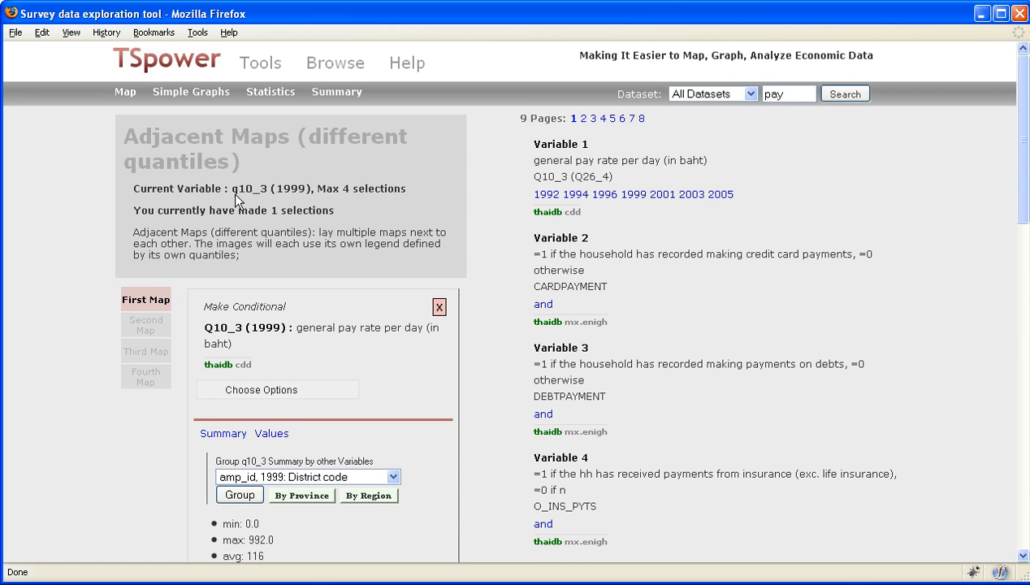
pyautogui.scroll(-5, 211, 171)
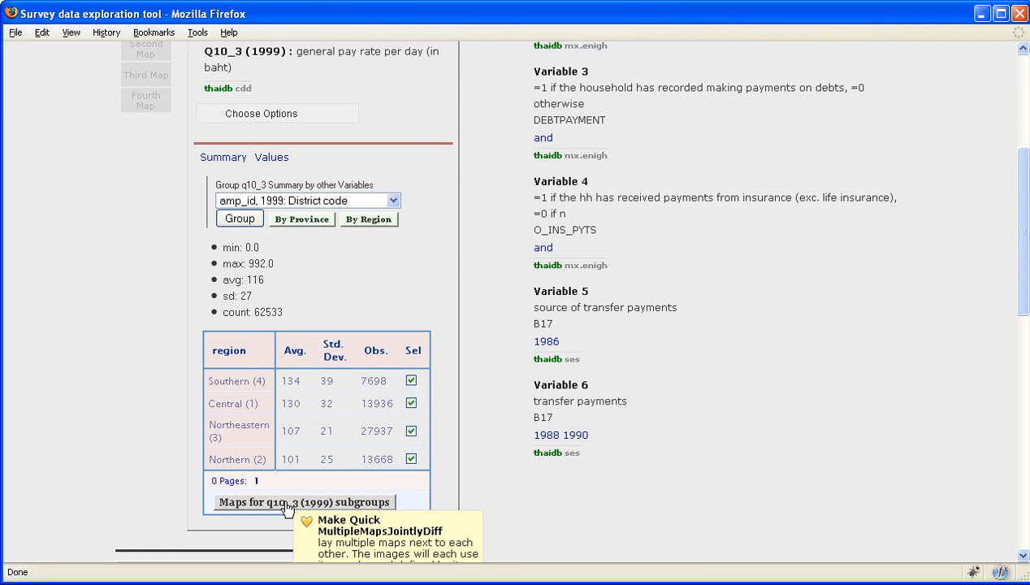
pyautogui.click(286, 502)
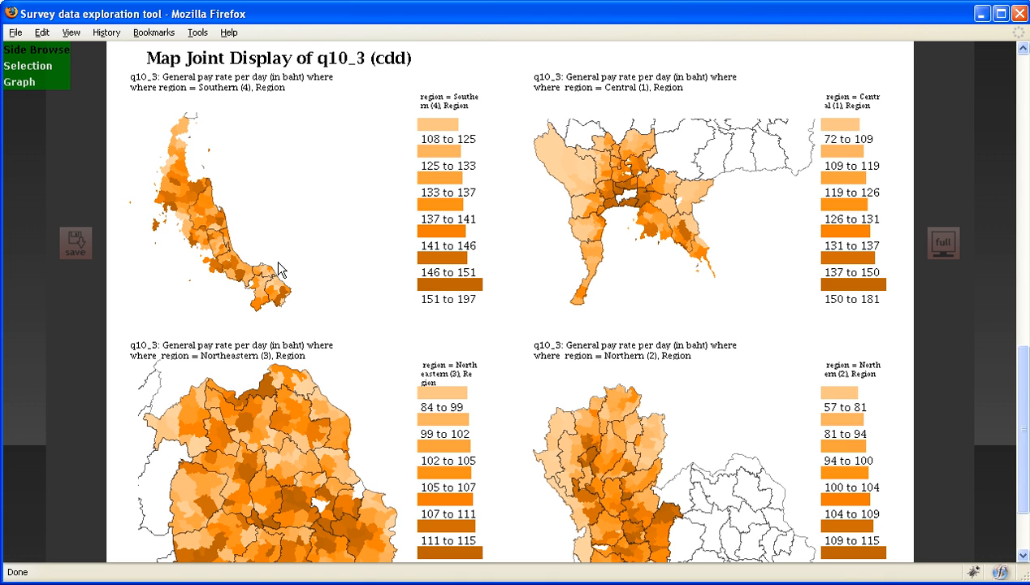
pyautogui.scroll(-1, 279, 269)
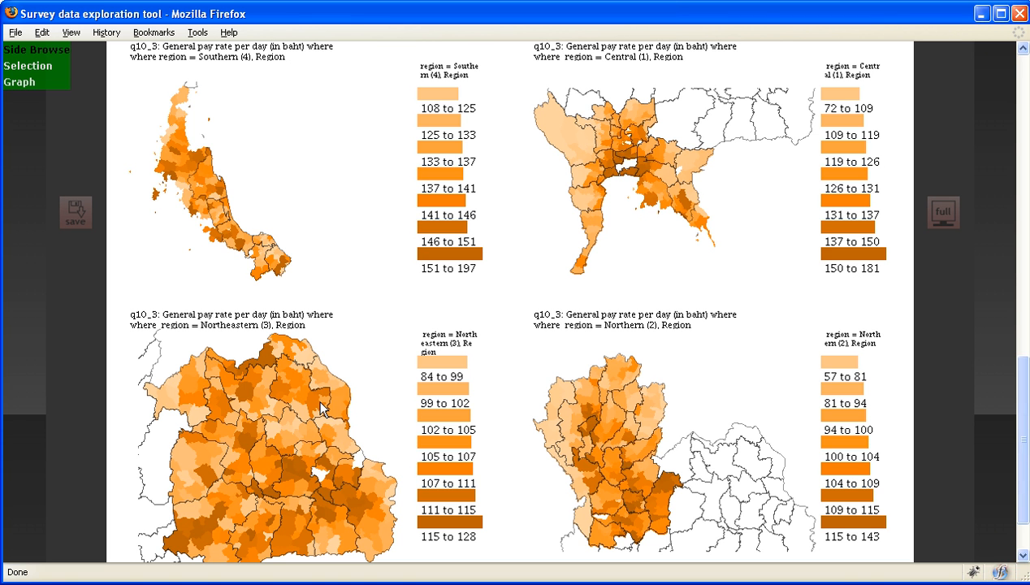
# Switch to the Whisker-Box graph and generate box plots of the 1999 pay rate for the four selected regional subgroups
pyautogui.moveTo(1023, 453); pyautogui.dragTo(1019, 149)
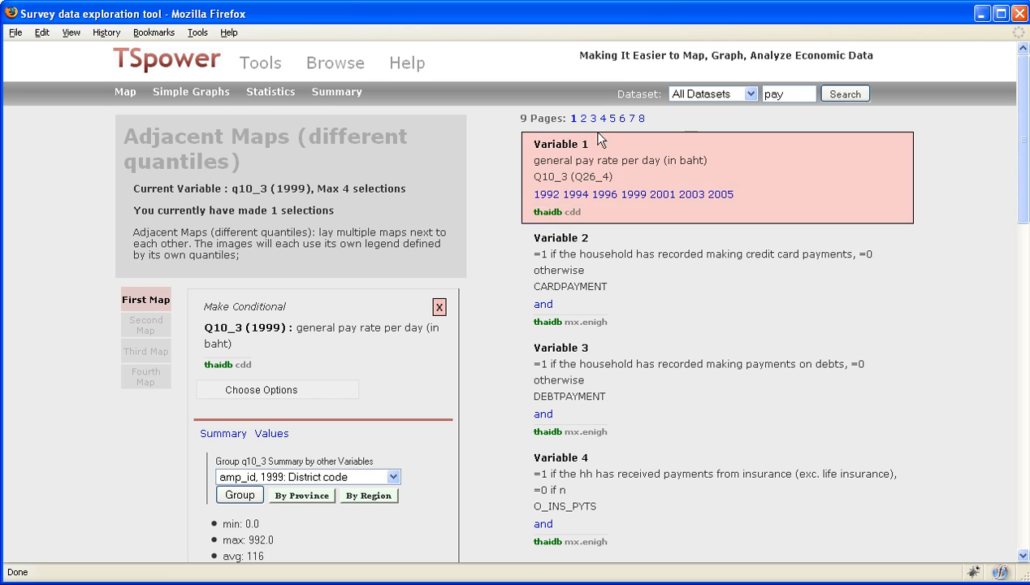
pyautogui.moveTo(214, 95)
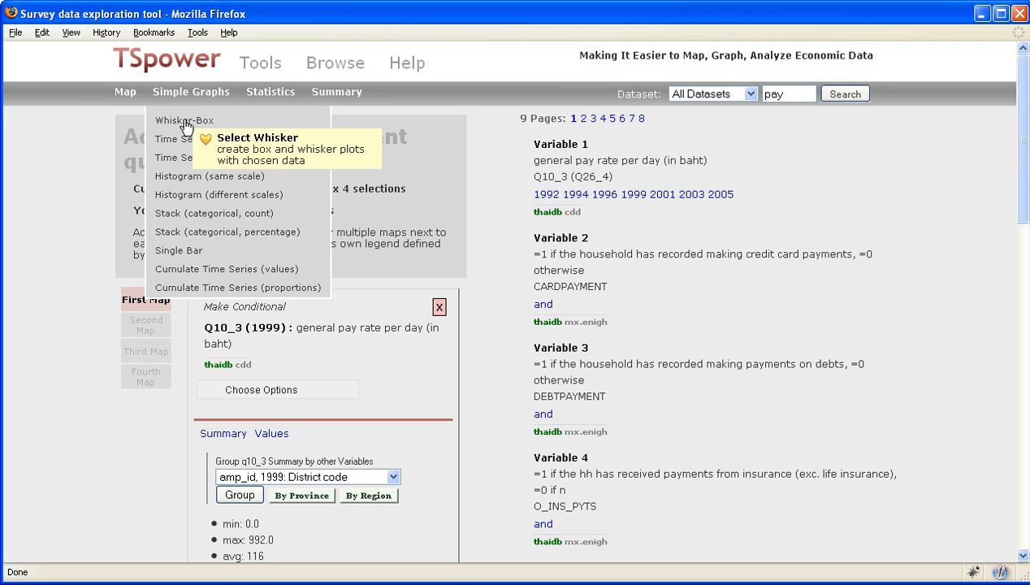
pyautogui.click(186, 121)
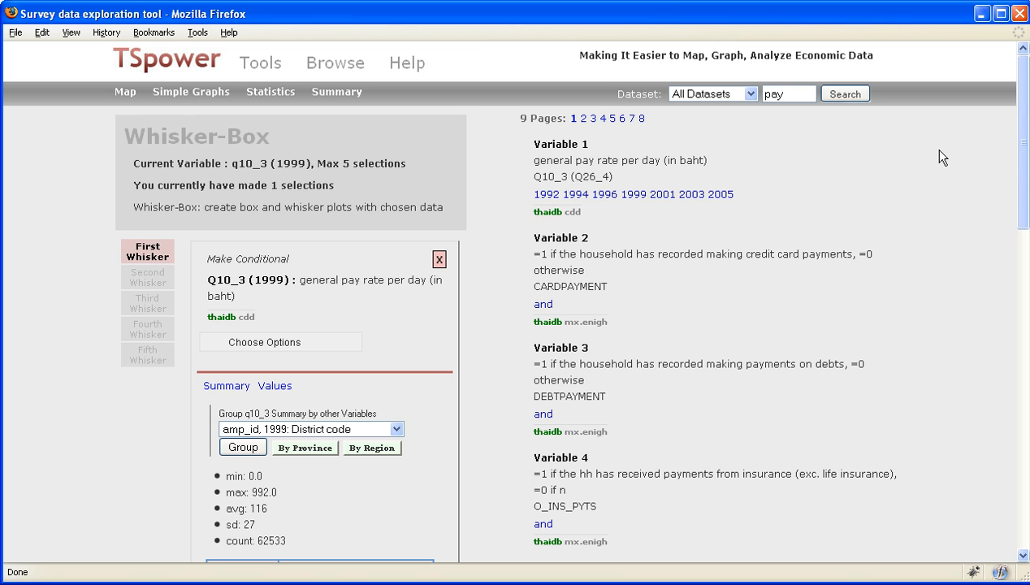
pyautogui.scroll(-1, 1023, 132)
pyautogui.scroll(-5, 1024, 133)
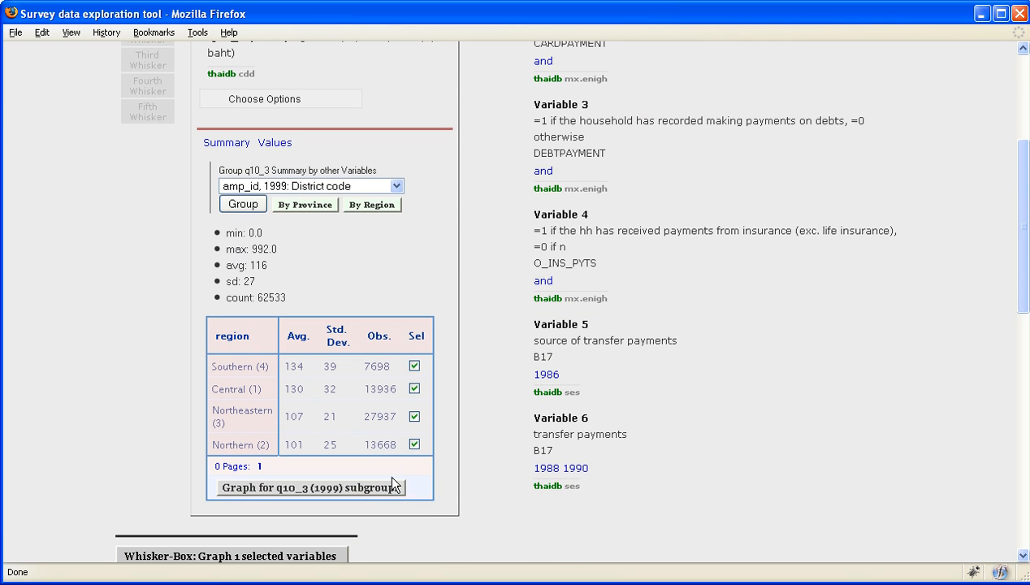
pyautogui.click(359, 489)
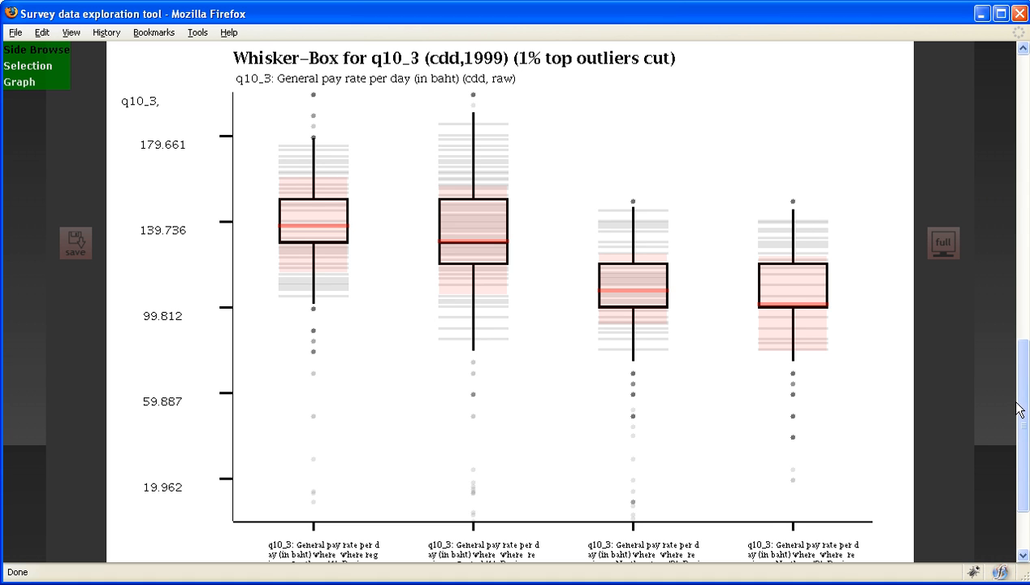
pyautogui.moveTo(1026, 406); pyautogui.dragTo(1025, 414)
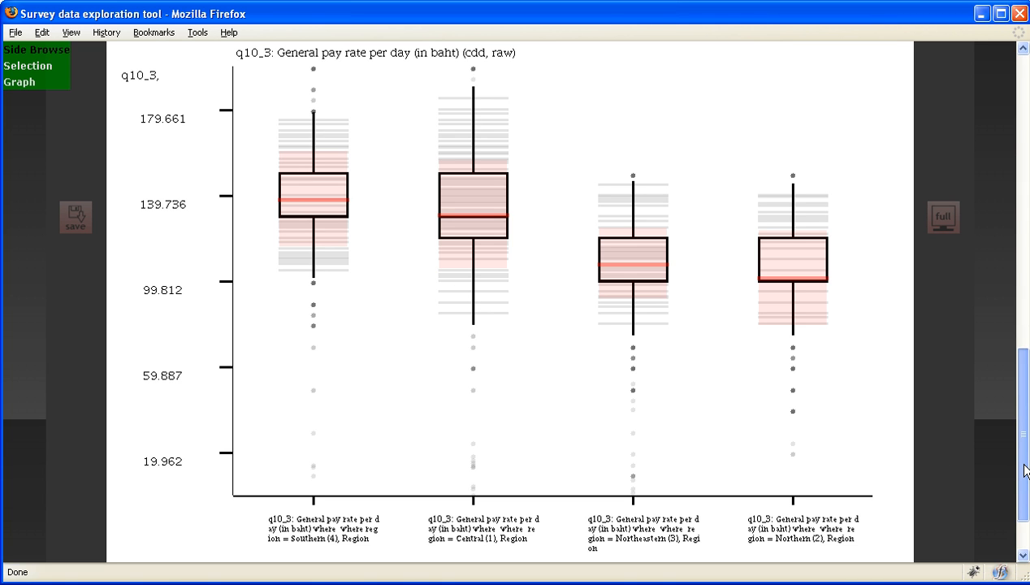
# Switch to Histogram (same scale), graph the selected 1999 pay rate subgroups, and view the regional histograms
pyautogui.moveTo(1025, 471); pyautogui.dragTo(892, 169)
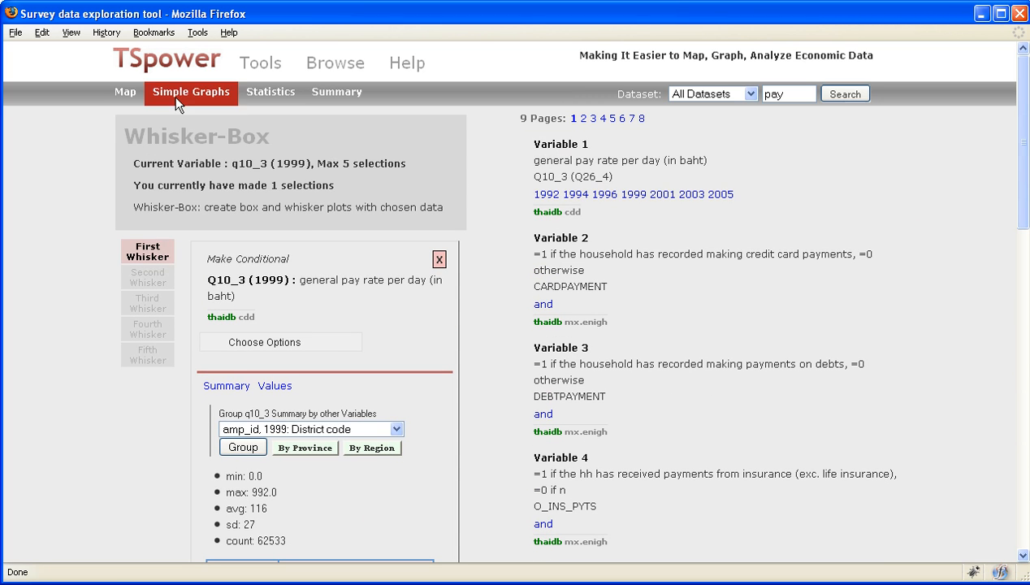
pyautogui.moveTo(174, 98)
pyautogui.click(248, 175)
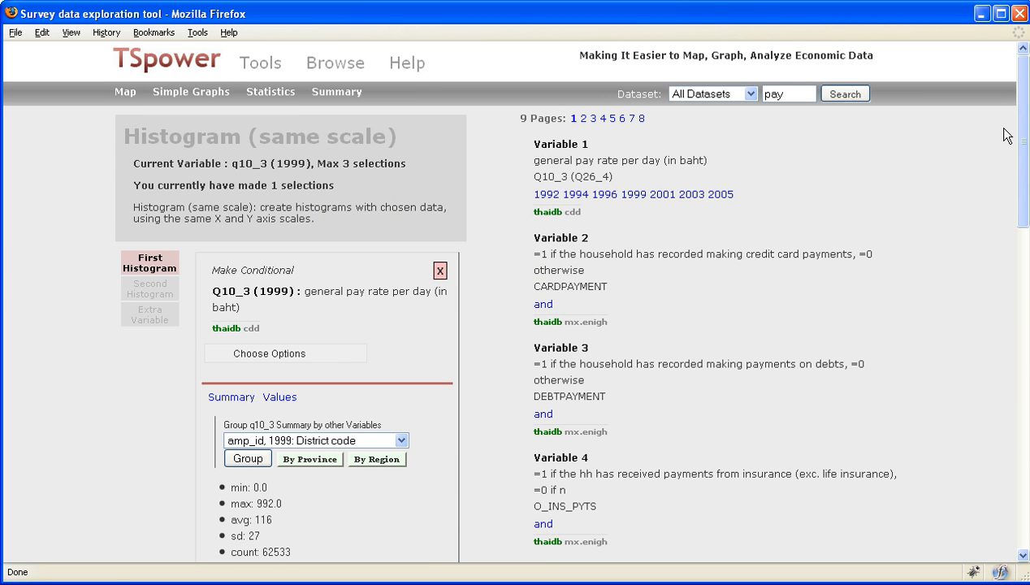
pyautogui.scroll(-1, 1026, 150)
pyautogui.scroll(-5, 1026, 150)
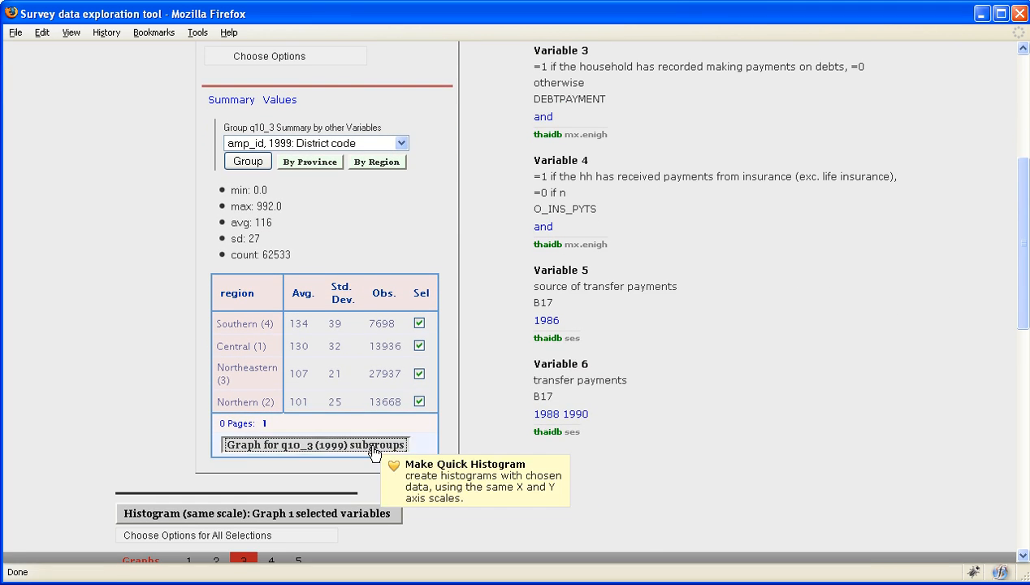
pyautogui.click(439, 438)
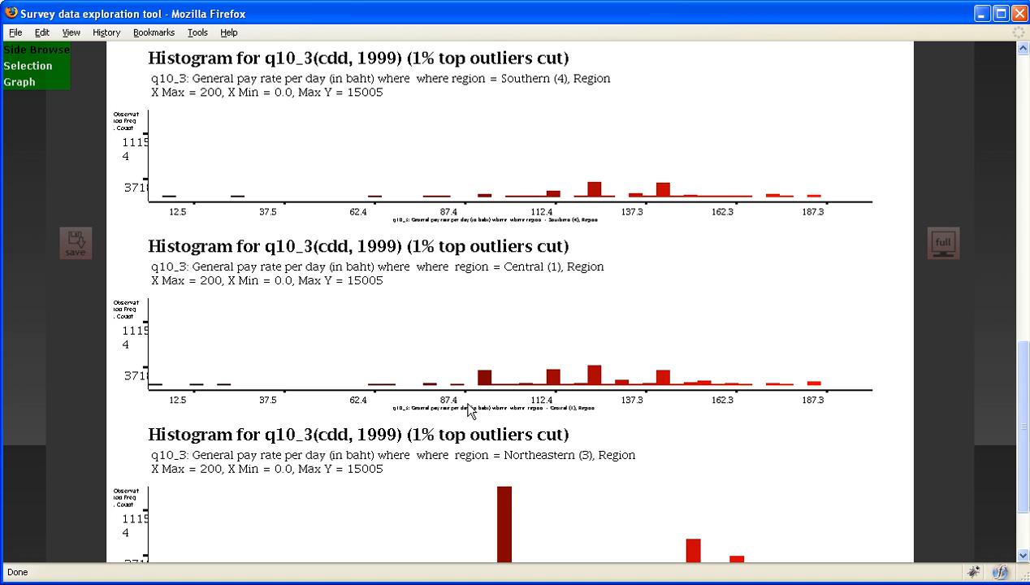
pyautogui.scroll(-2, 469, 411)
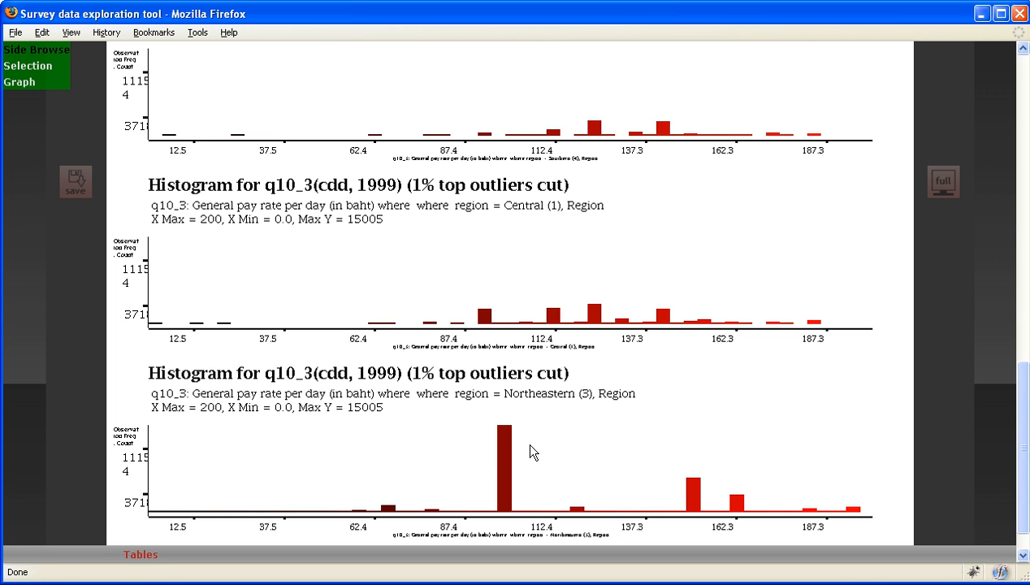
# Generate the Variables' Summary Statistics table for the selected 1999 pay rate subgroups and view all of its regional rows
pyautogui.scroll(20, 1007, 444)
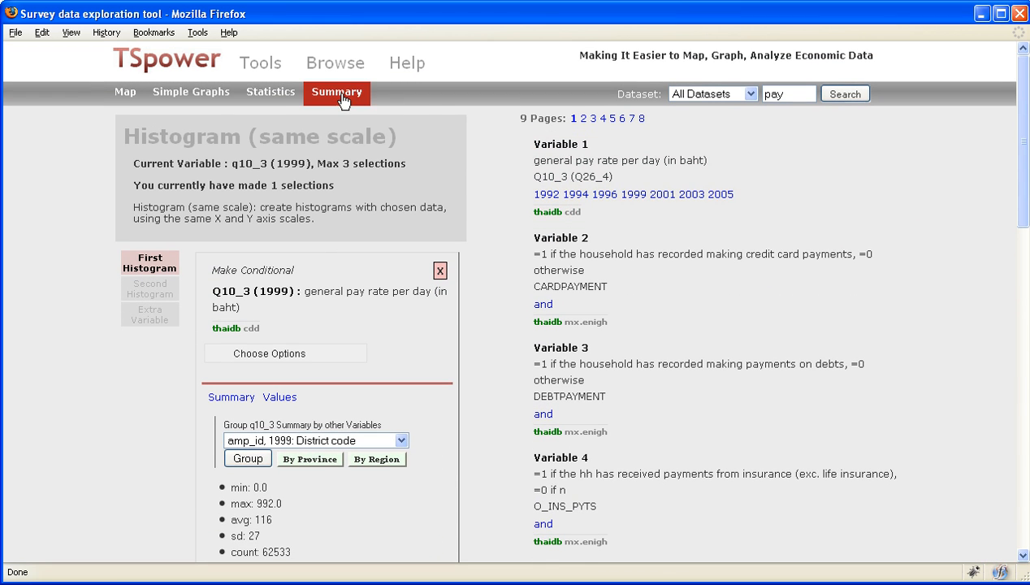
pyautogui.moveTo(357, 95)
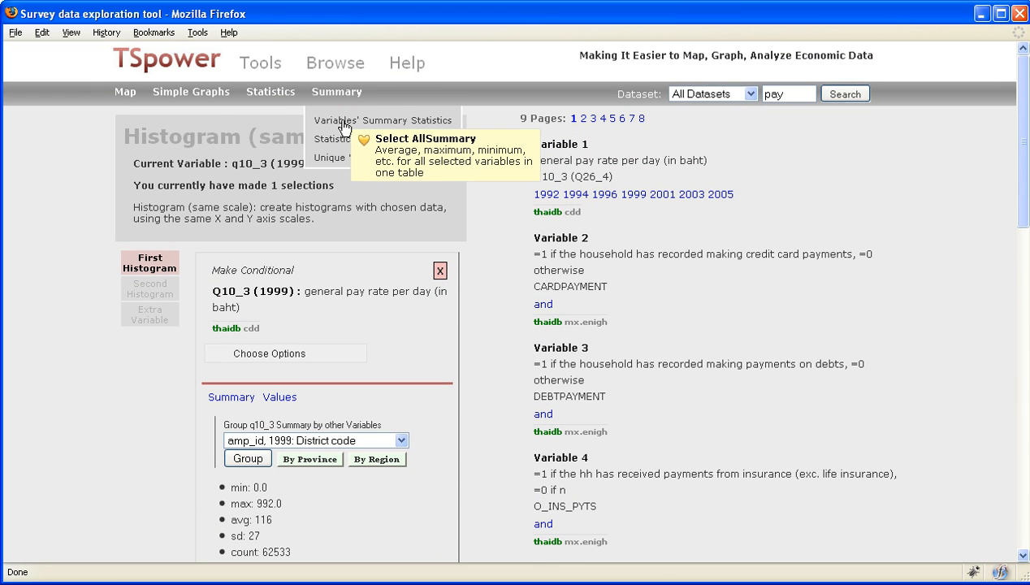
pyautogui.click(345, 122)
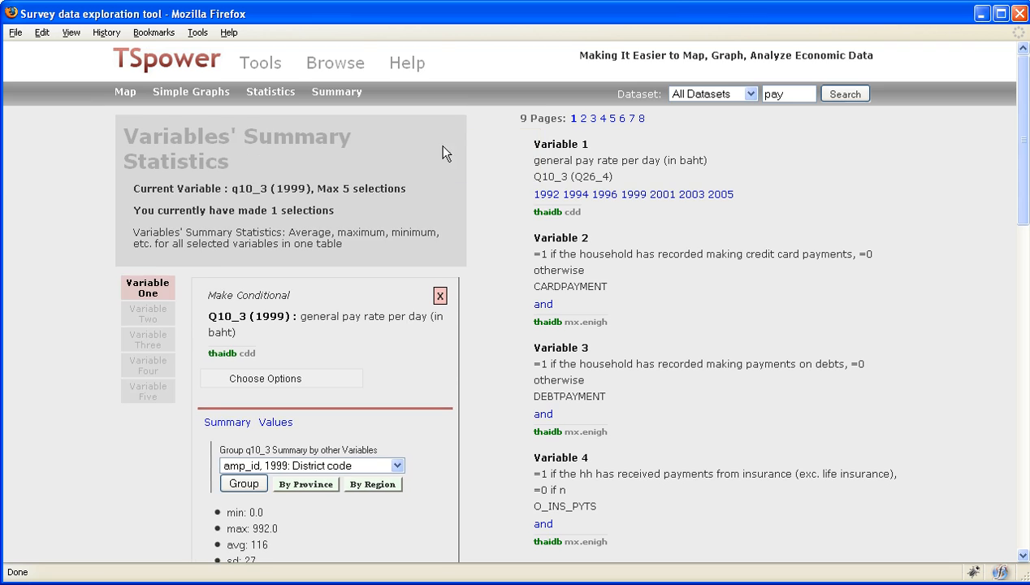
pyautogui.scroll(-10, 487, 163)
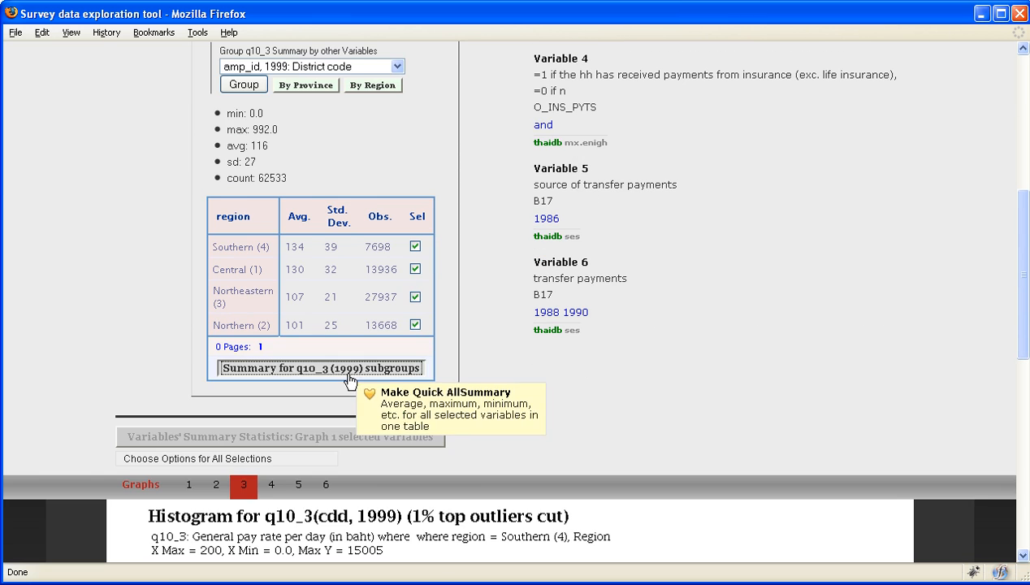
pyautogui.click(349, 376)
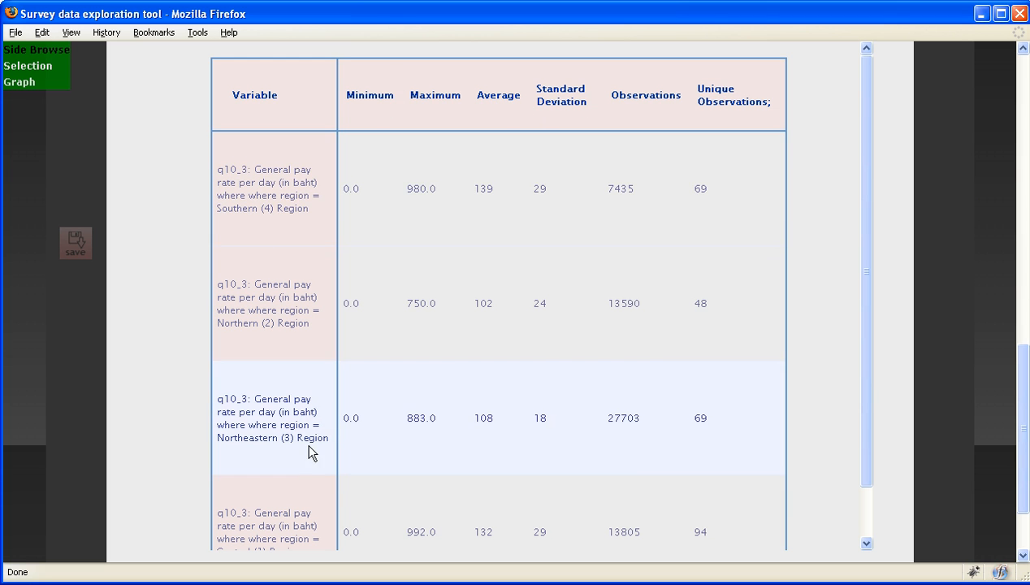
pyautogui.moveTo(865, 440); pyautogui.dragTo(868, 494)
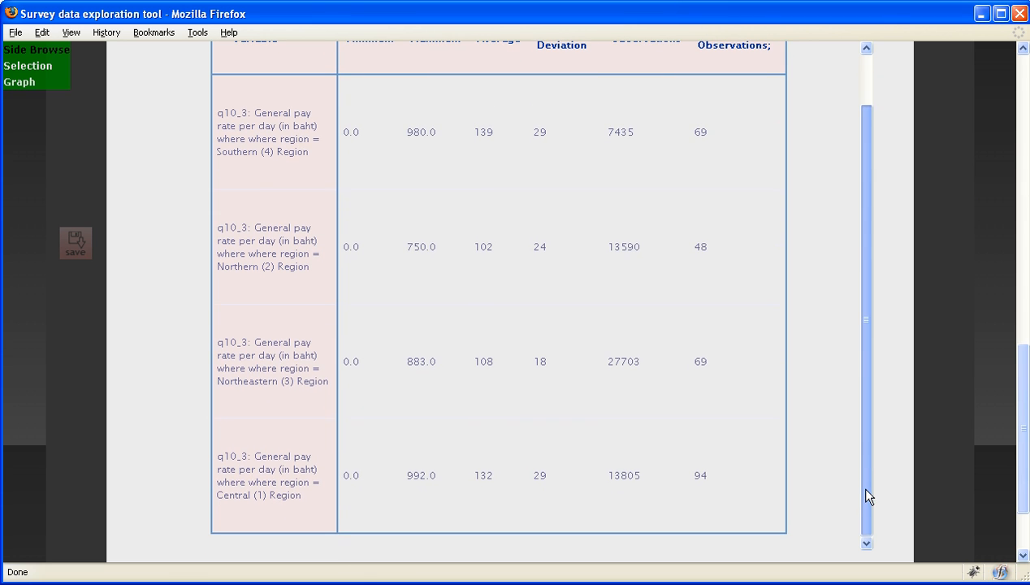
pyautogui.moveTo(1020, 439); pyautogui.dragTo(1024, 276)
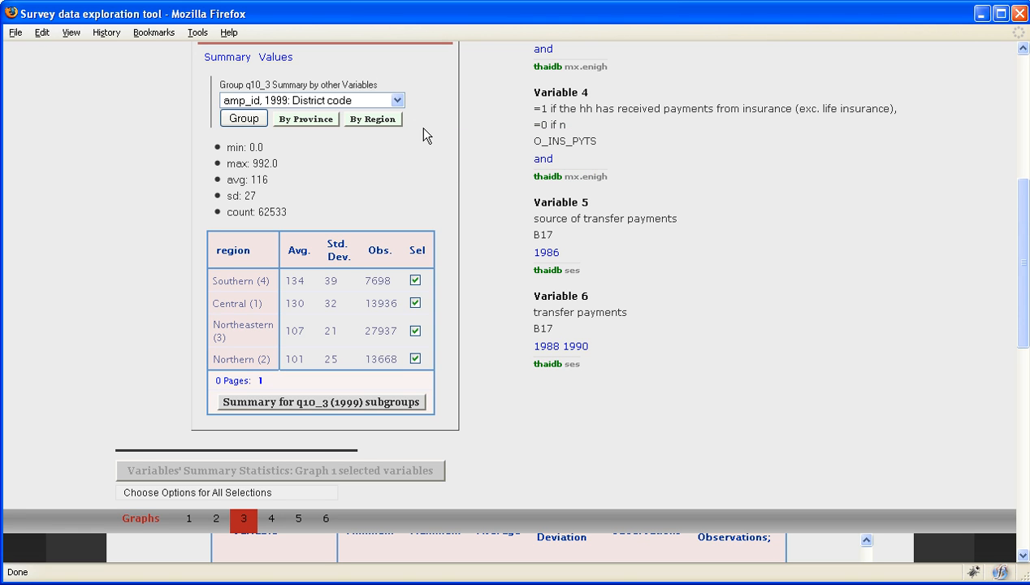
pyautogui.scroll(7, 415, 127)
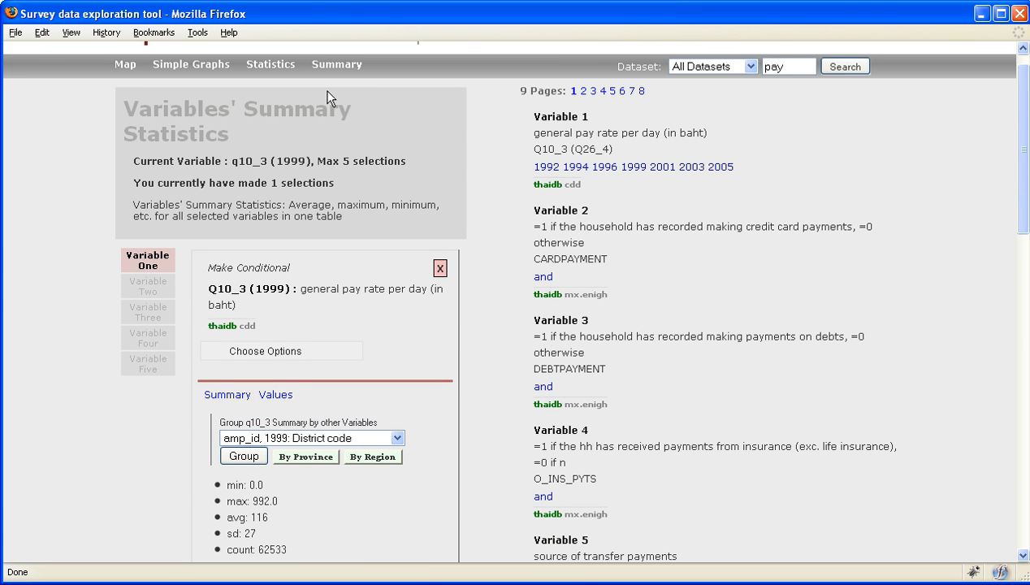
pyautogui.scroll(1, 325, 95)
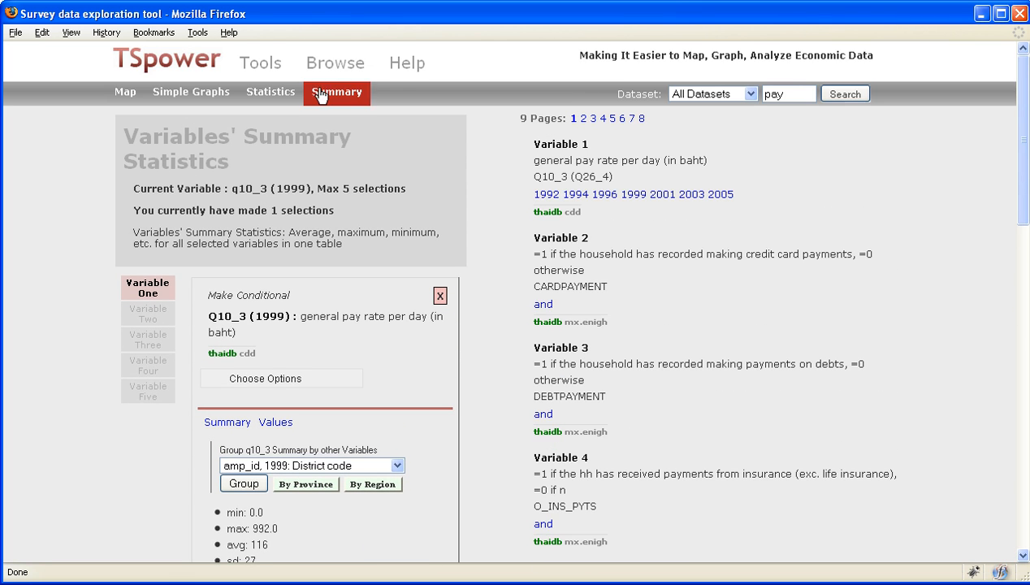
pyautogui.scroll(-3, 416, 177)
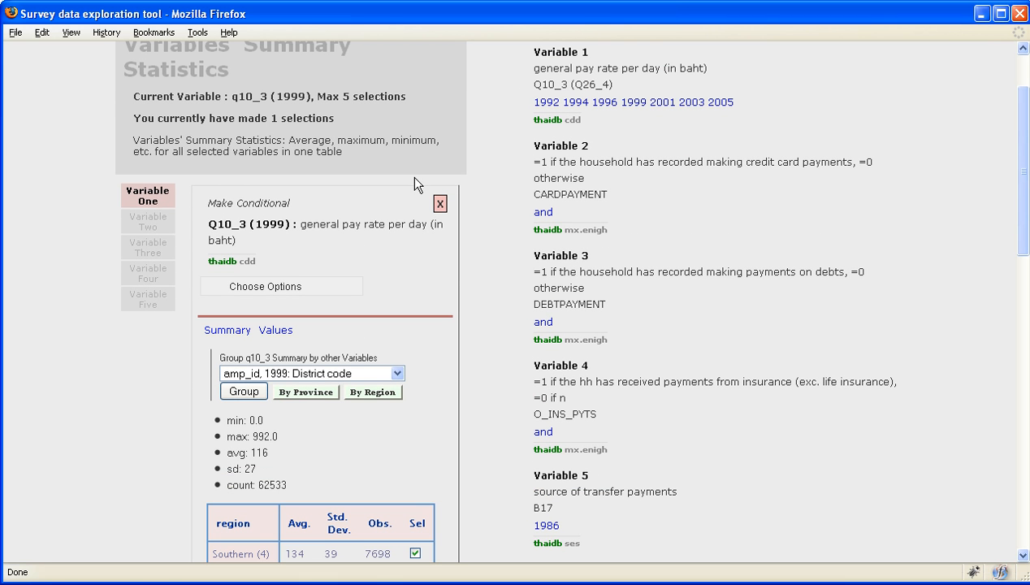
pyautogui.scroll(3, 475, 172)
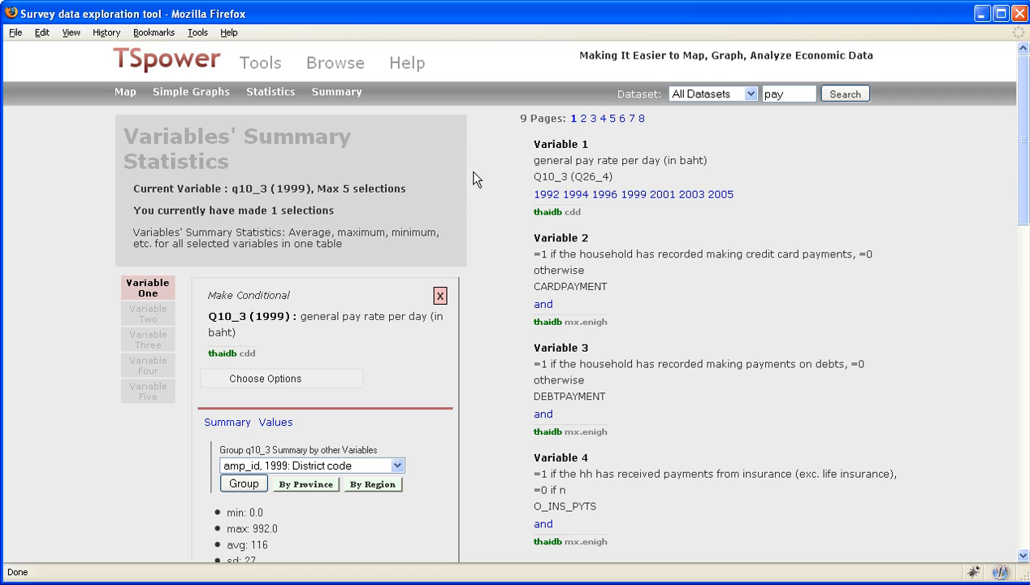